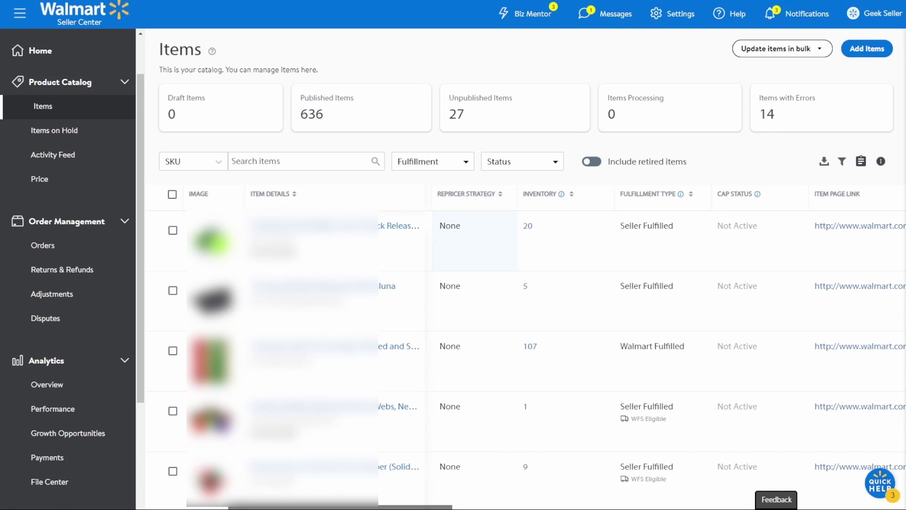
Step: Submit the first listing's on-hand inventory as 0
{"action": "left_click", "coordinate": [604, 260]}
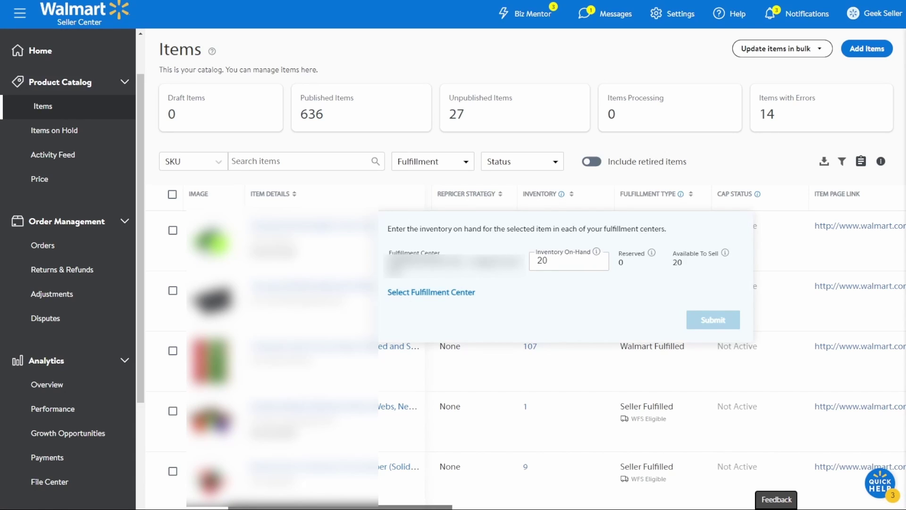
{"action": "double_click", "coordinate": [543, 260]}
{"action": "type", "text": "0"}
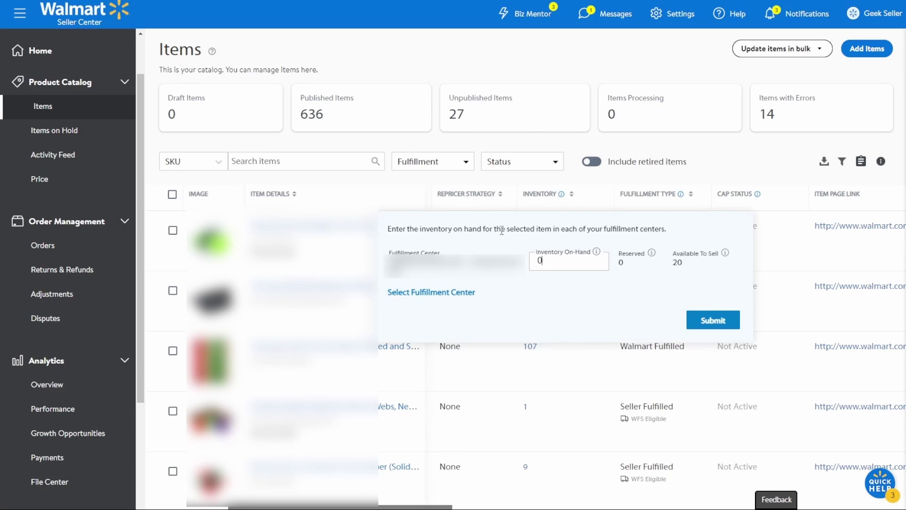
{"action": "left_click", "coordinate": [704, 321]}
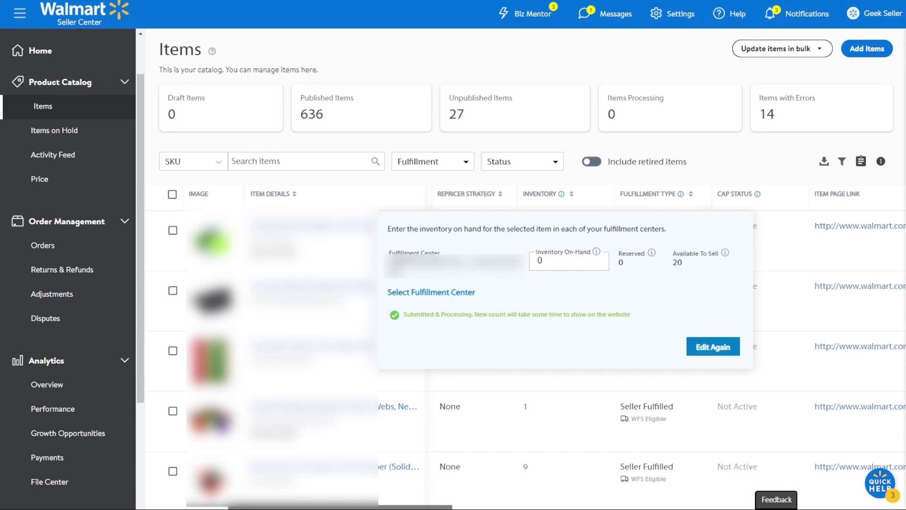
Step: Restore the first listing's on-hand inventory to 20 and resubmit it
{"action": "left_click", "coordinate": [540, 260]}
{"action": "type", "text": "2"}
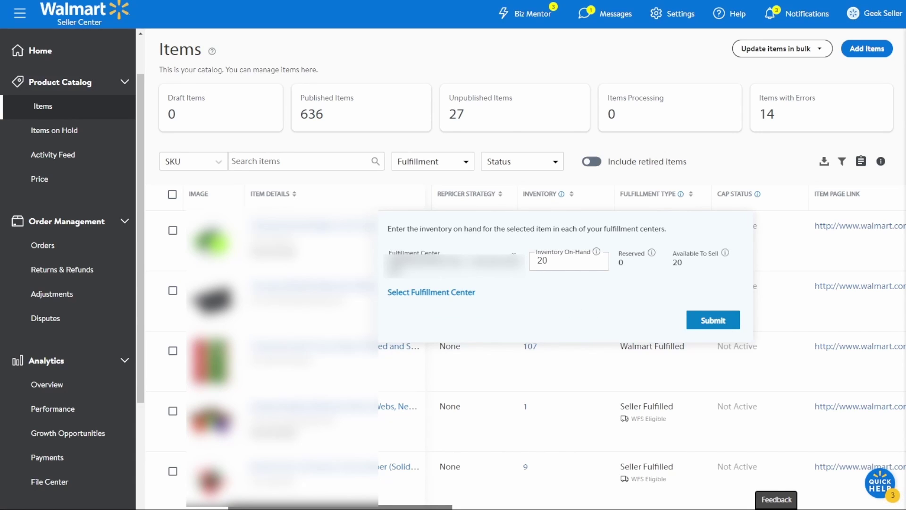
{"action": "left_click", "coordinate": [720, 321]}
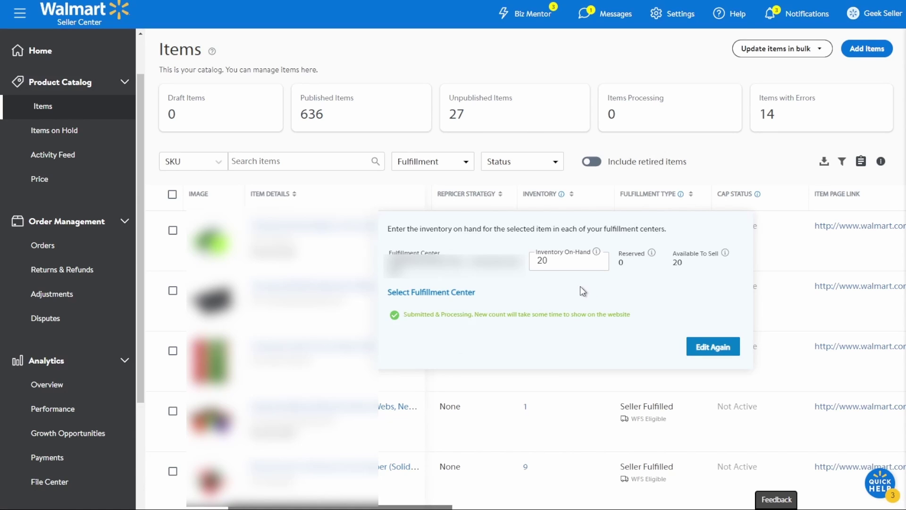
{"action": "left_click", "coordinate": [721, 153]}
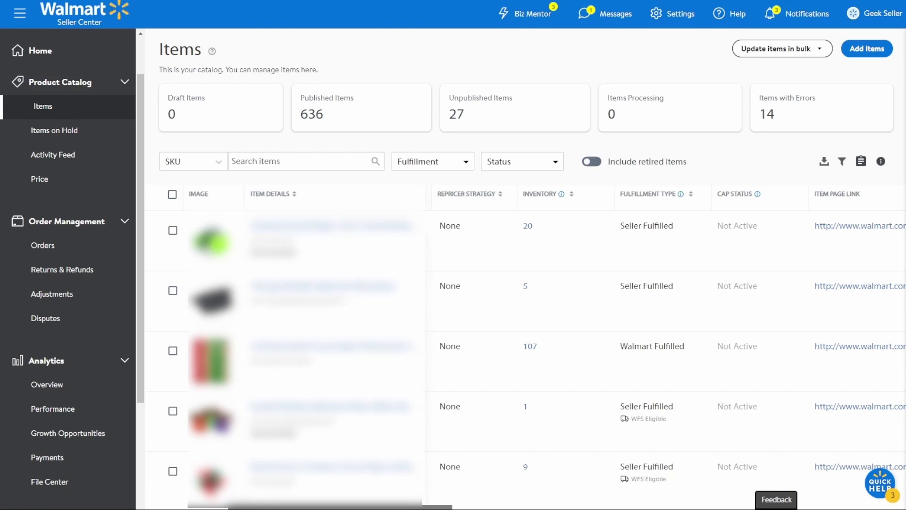
Step: Search the items by the pasted SKU and select the single listing with inventory 87
{"action": "left_click", "coordinate": [288, 162]}
{"action": "key", "text": "ctrl+v"}
{"action": "key", "text": "Return"}
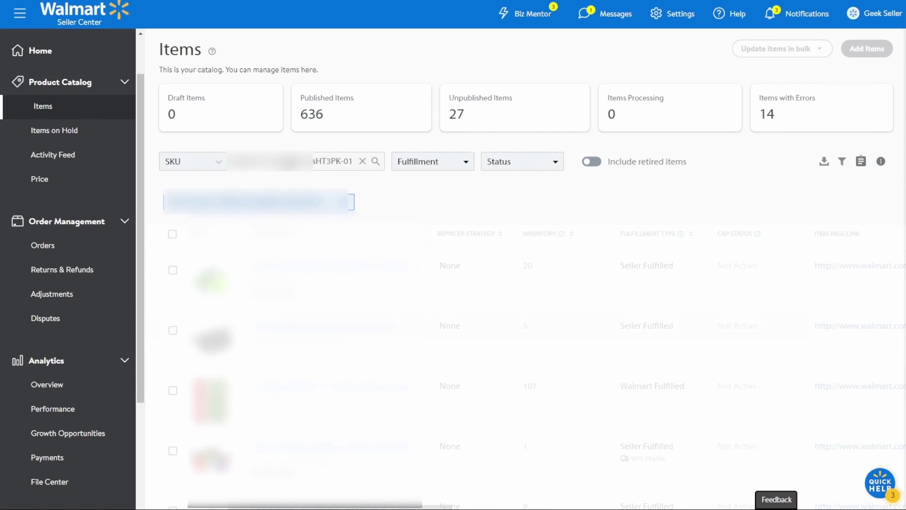
{"action": "left_click", "coordinate": [171, 268]}
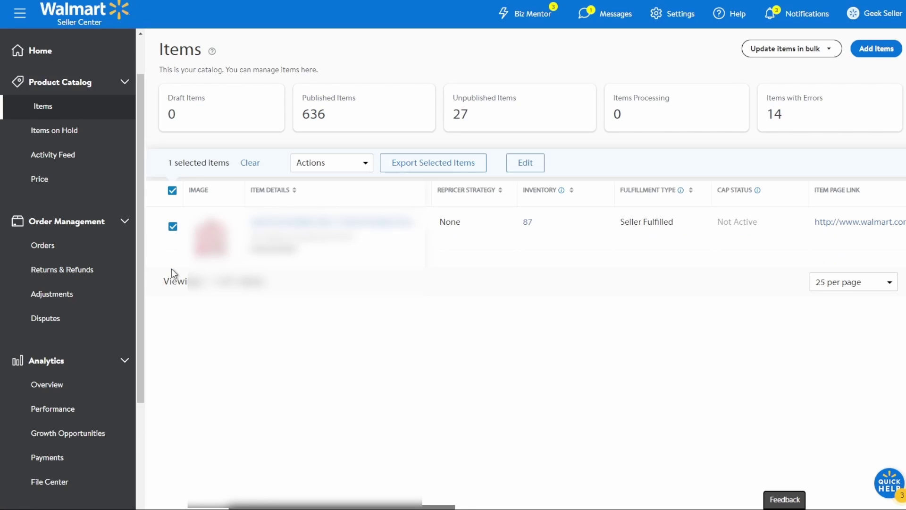
{"action": "left_click", "coordinate": [337, 169]}
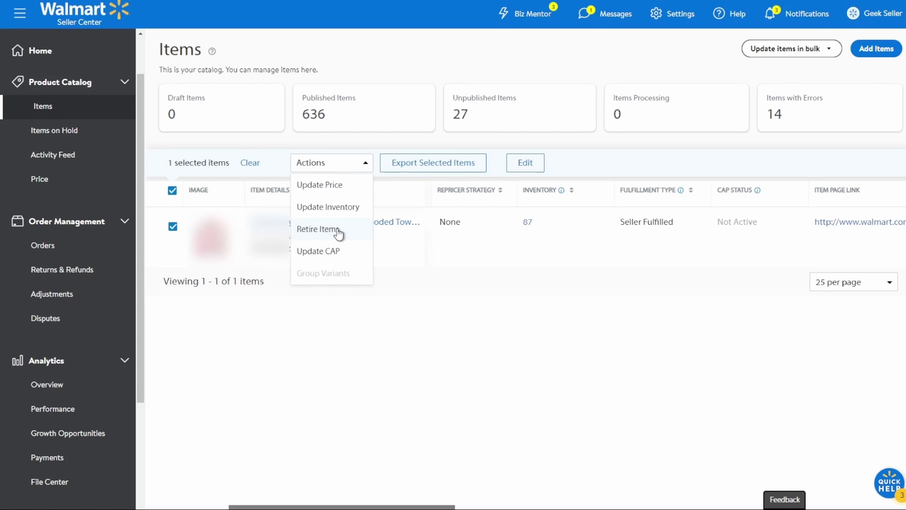
{"action": "left_click", "coordinate": [554, 296]}
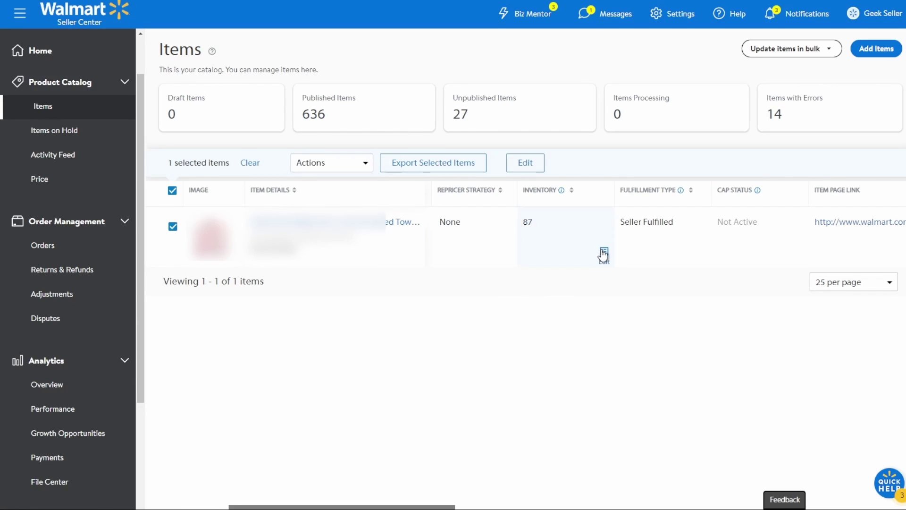
Step: Change the found listing's on-hand inventory from 87 to 0 and submit it
{"action": "left_click", "coordinate": [604, 252]}
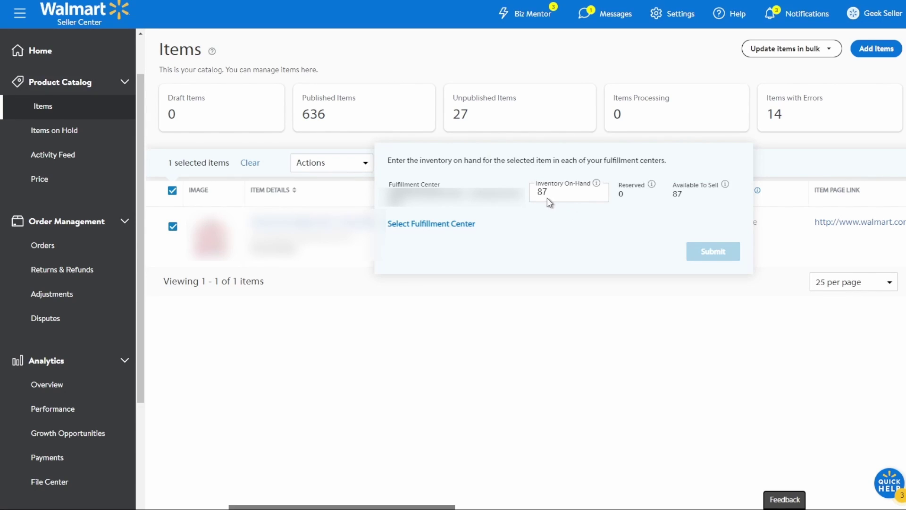
{"action": "left_click", "coordinate": [547, 197]}
{"action": "double_click", "coordinate": [539, 193]}
{"action": "type", "text": "0"}
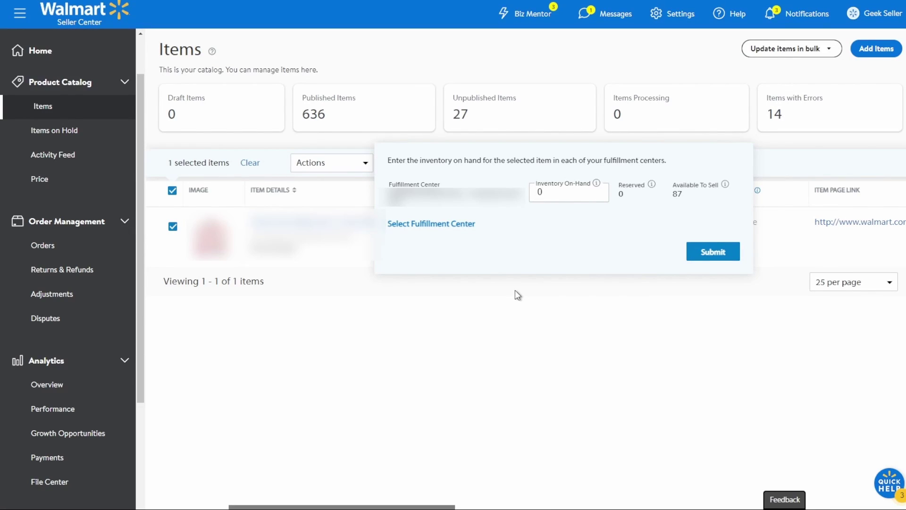
{"action": "left_click", "coordinate": [515, 290]}
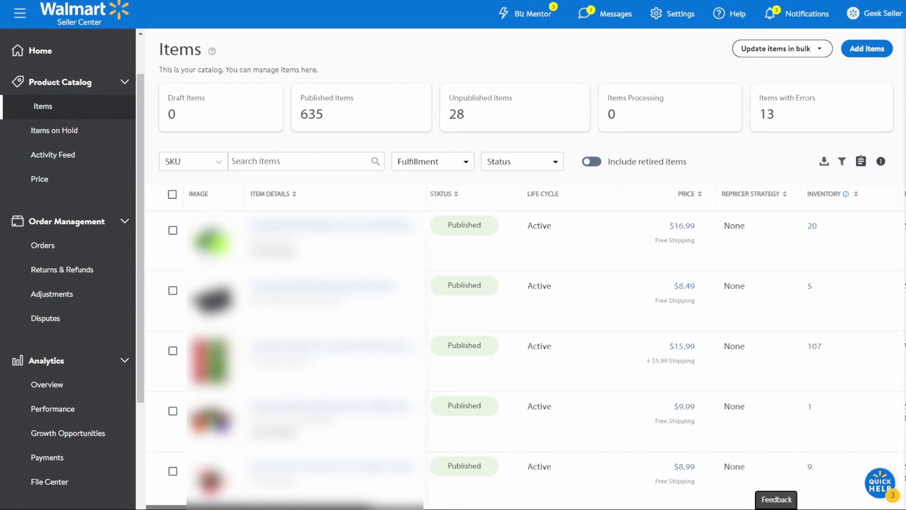
Step: Start a bulk item update for Seller Fulfilled items, updating by category
{"action": "left_click", "coordinate": [802, 56]}
{"action": "left_click", "coordinate": [782, 76]}
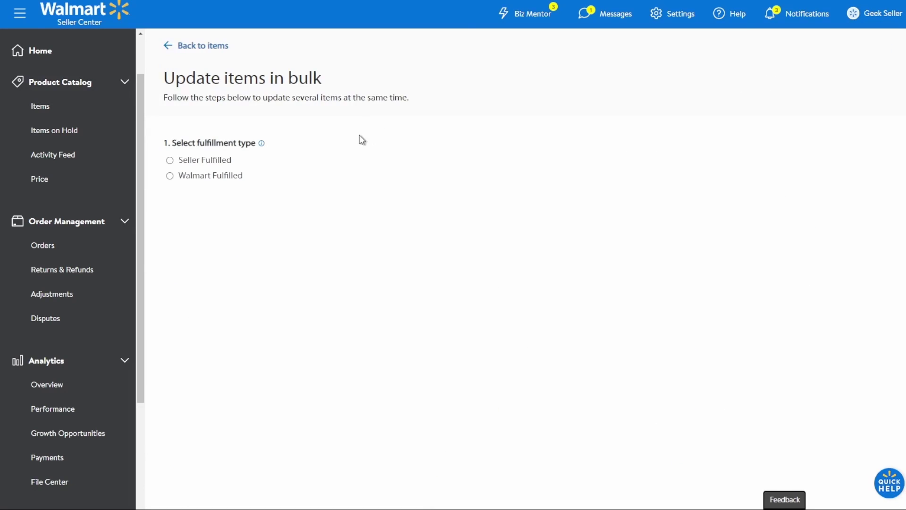
{"action": "left_click", "coordinate": [170, 161]}
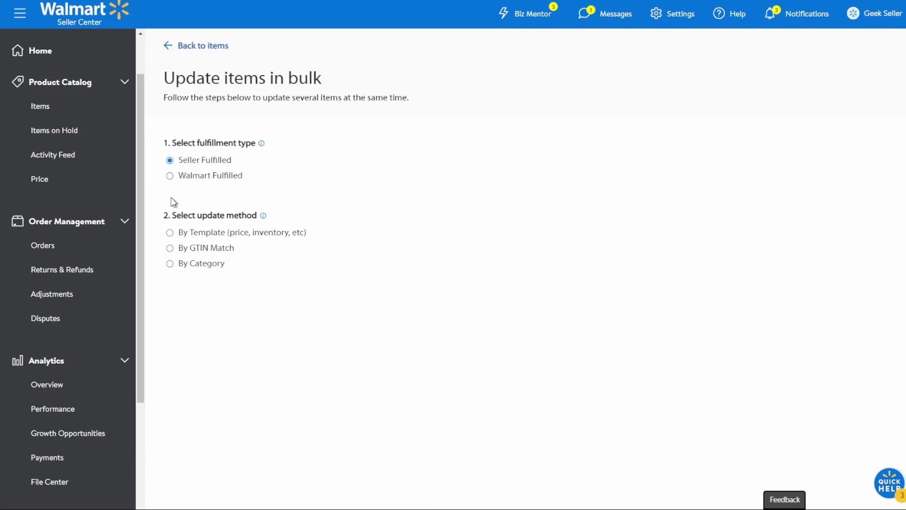
{"action": "left_click", "coordinate": [170, 263]}
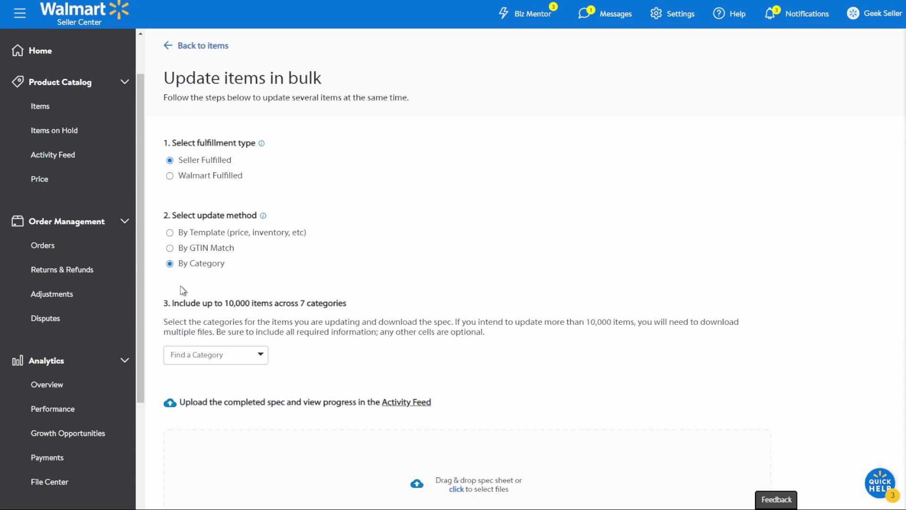
{"action": "left_click", "coordinate": [216, 355]}
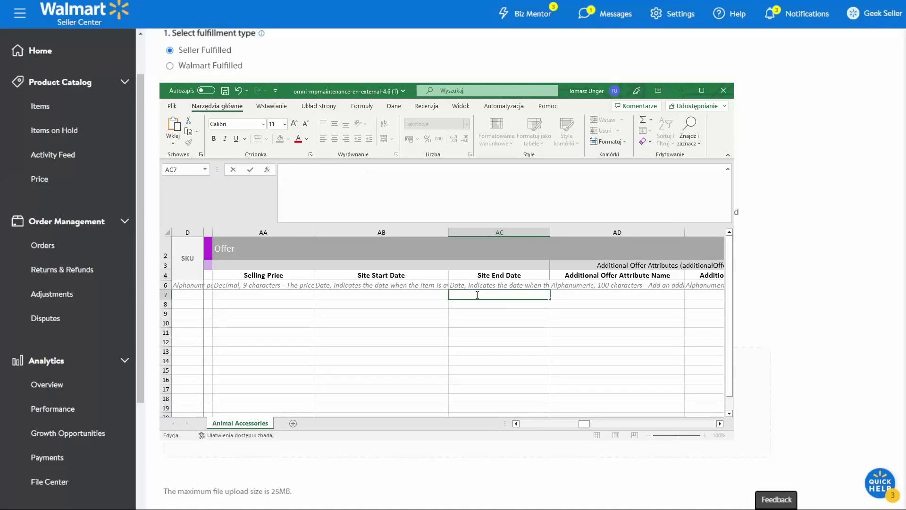
Step: Enter Site End Date 2023-01-10 in AC7 and copy it into AC8, AC9 and AC10
{"action": "type", "text": "2023-01-10"}
{"action": "left_click", "coordinate": [493, 310]}
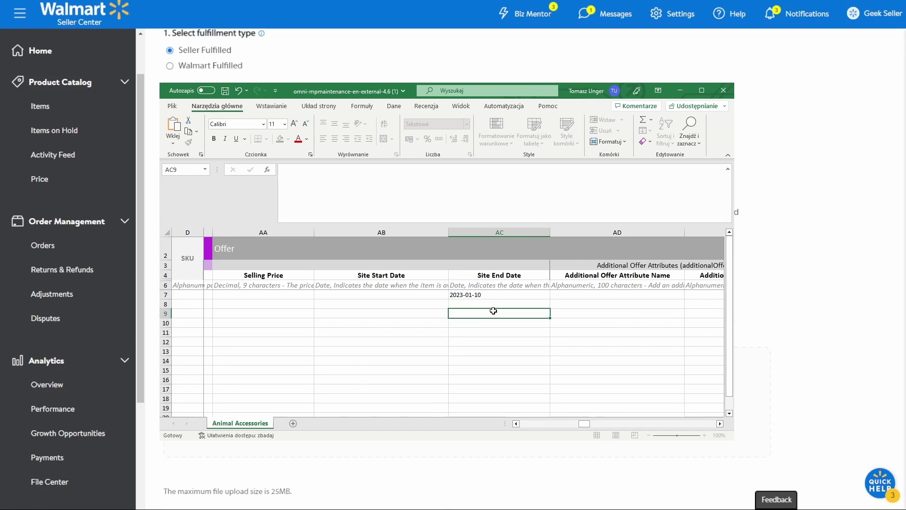
{"action": "left_click", "coordinate": [482, 295]}
{"action": "key", "text": "ctrl+c"}
{"action": "left_click", "coordinate": [482, 304]}
{"action": "key", "text": "ctrl+v"}
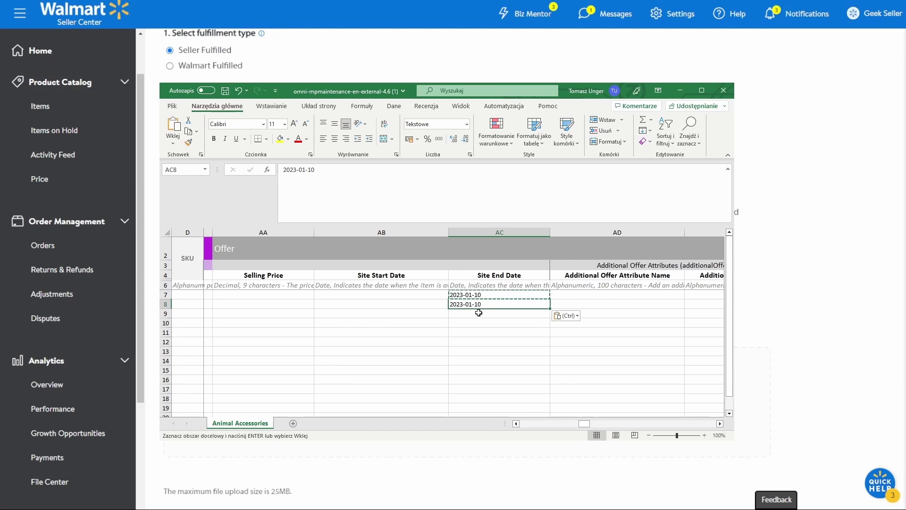
{"action": "left_click", "coordinate": [479, 313]}
{"action": "key", "text": "ctrl+v"}
{"action": "left_click", "coordinate": [462, 325]}
{"action": "key", "text": "ctrl+v"}
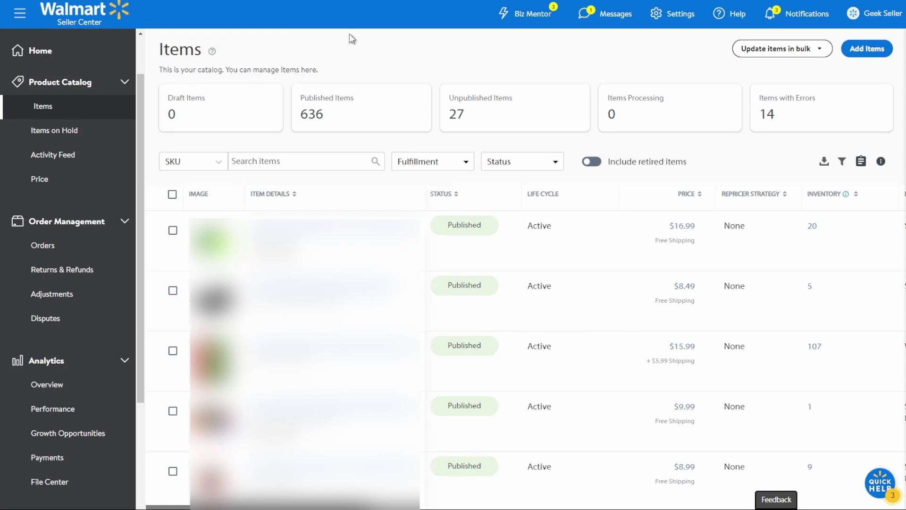
Step: Include retired items in the list and search for SKUs starting with 'ABC'
{"action": "left_click", "coordinate": [591, 163]}
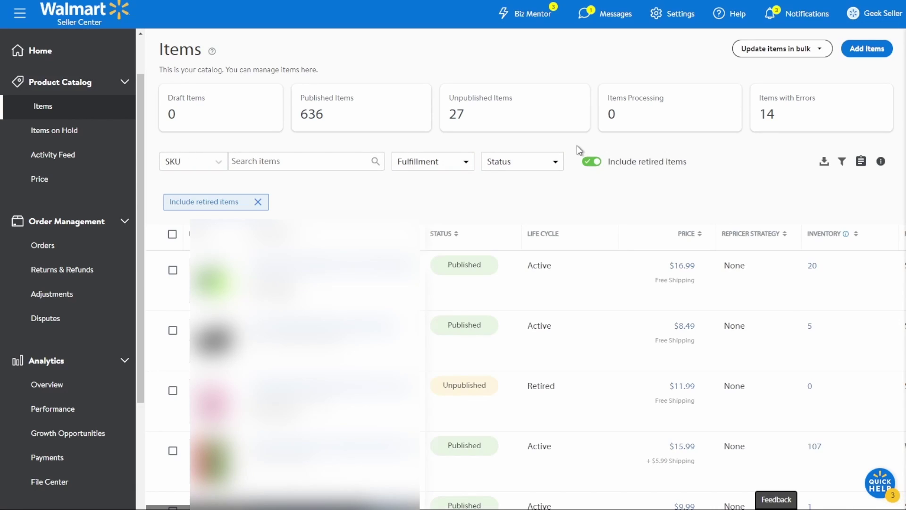
{"action": "left_click", "coordinate": [301, 159]}
{"action": "type", "text": "ABC"}
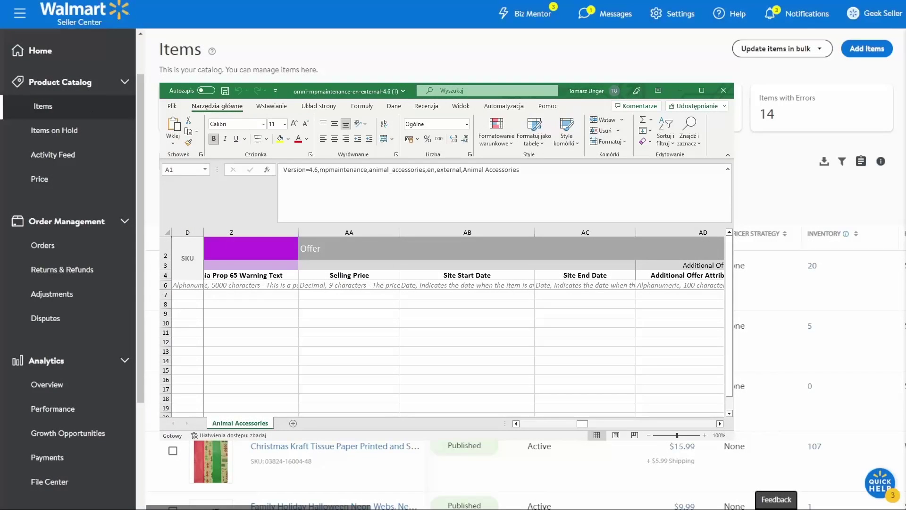
Step: Enter Site End Date 2025-01-10 in AC7 and copy it into AC8 and AC9
{"action": "left_click", "coordinate": [578, 298]}
{"action": "type", "text": "202"}
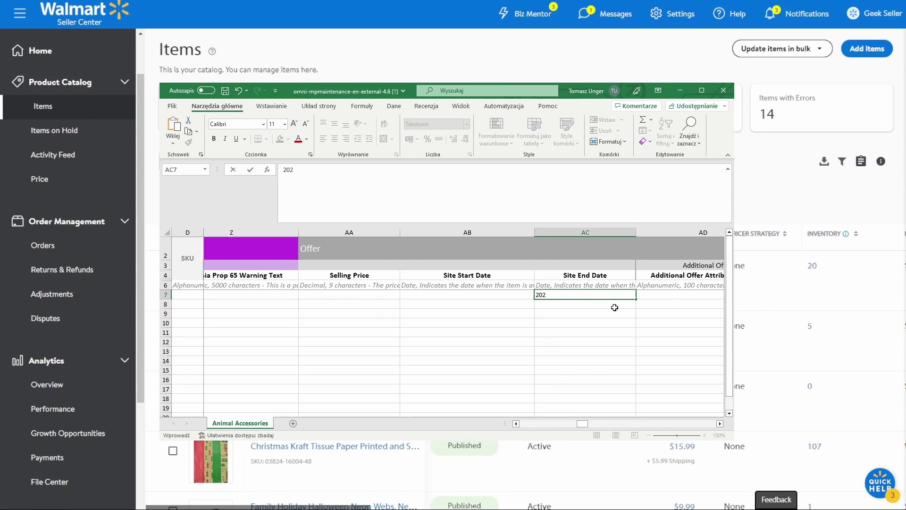
{"action": "type", "text": "5-01-10"}
{"action": "key", "text": "Return"}
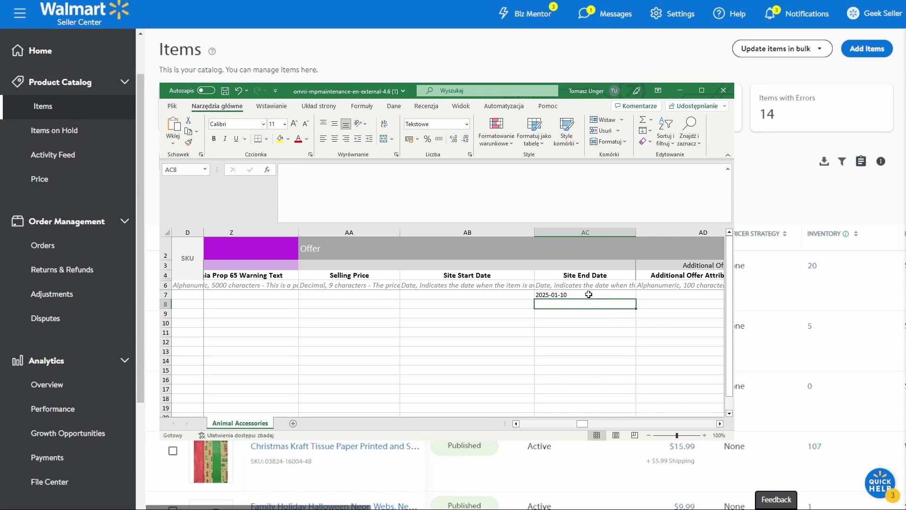
{"action": "left_click", "coordinate": [589, 295]}
{"action": "key", "text": "ctrl+c"}
{"action": "left_click", "coordinate": [560, 304]}
{"action": "key", "text": "ctrl+v"}
{"action": "left_click", "coordinate": [561, 315]}
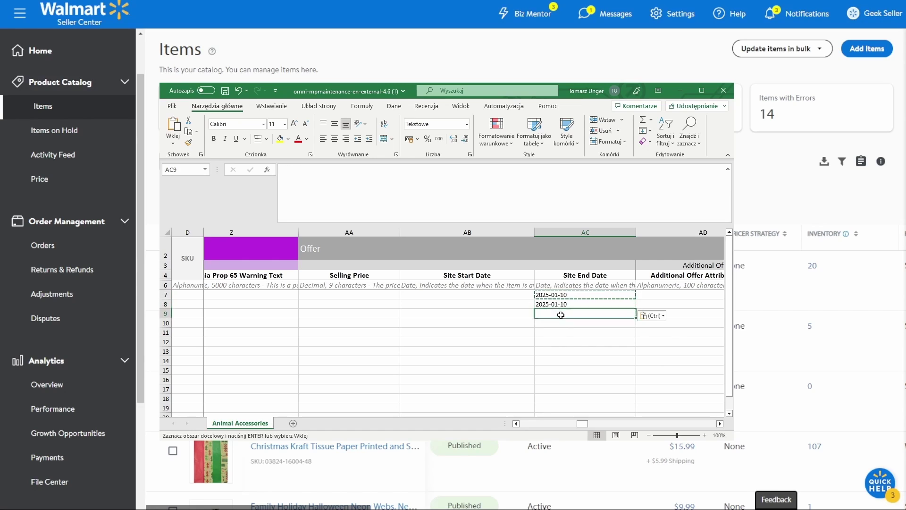
{"action": "key", "text": "ctrl+v"}
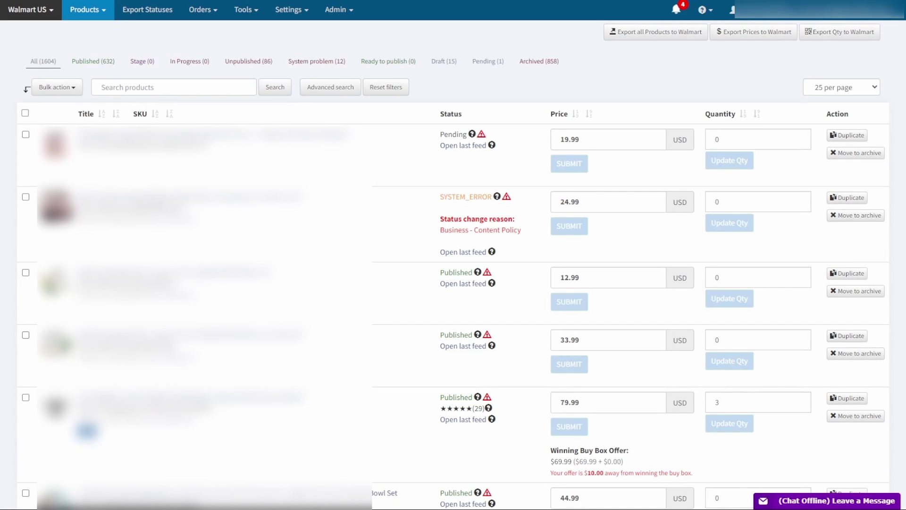
Step: Select the first two product rows, check the bulk actions list, then deselect them
{"action": "left_click", "coordinate": [25, 134]}
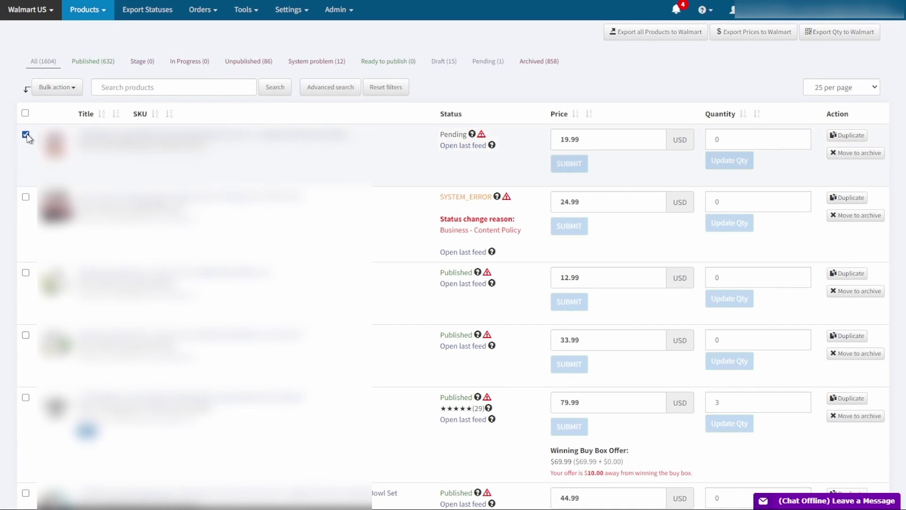
{"action": "left_click", "coordinate": [25, 196]}
{"action": "left_click", "coordinate": [74, 88]}
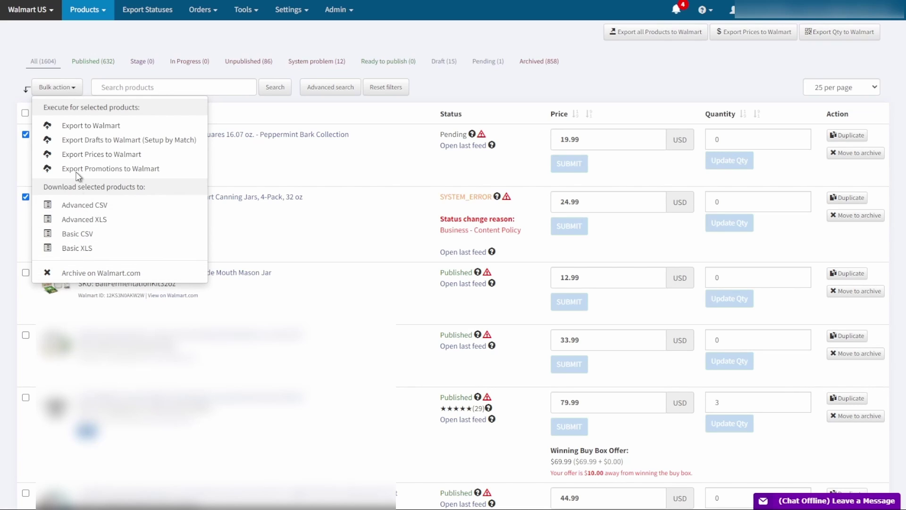
{"action": "left_click", "coordinate": [57, 87]}
{"action": "left_click", "coordinate": [26, 135]}
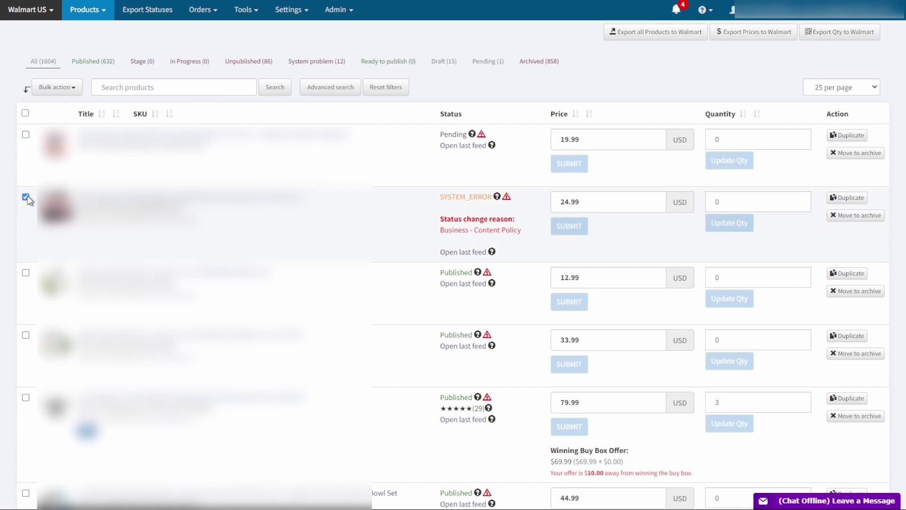
{"action": "left_click", "coordinate": [26, 197]}
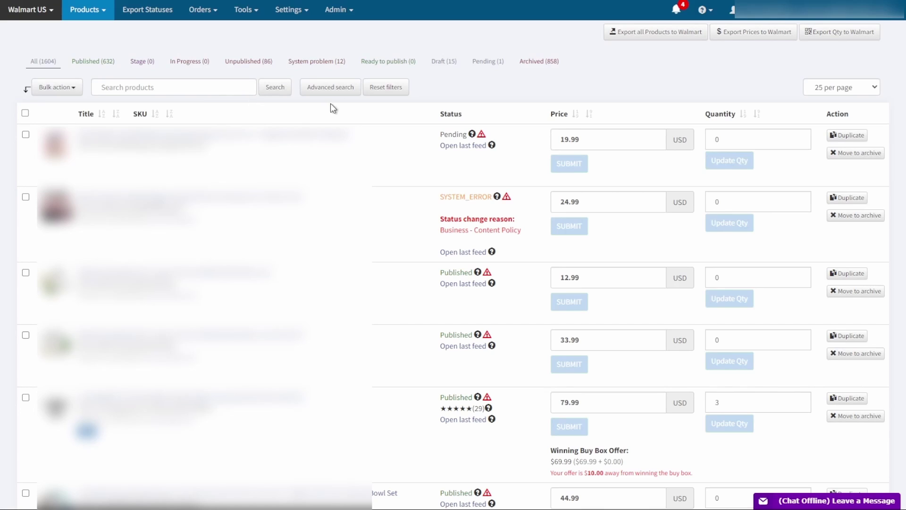
Step: Run an advanced search for the phrases ABC-1, ABC-2 and ABC-3
{"action": "left_click", "coordinate": [344, 89]}
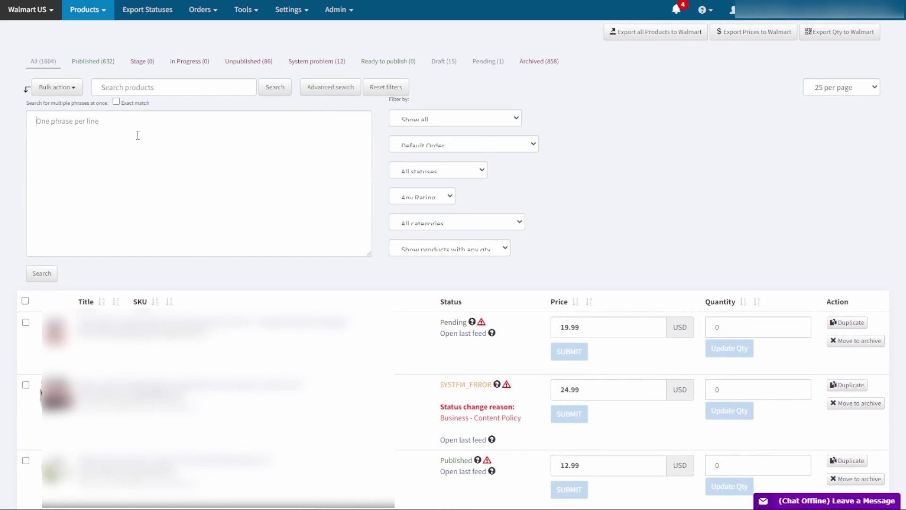
{"action": "left_click", "coordinate": [137, 135]}
{"action": "key", "text": "ctrl+v"}
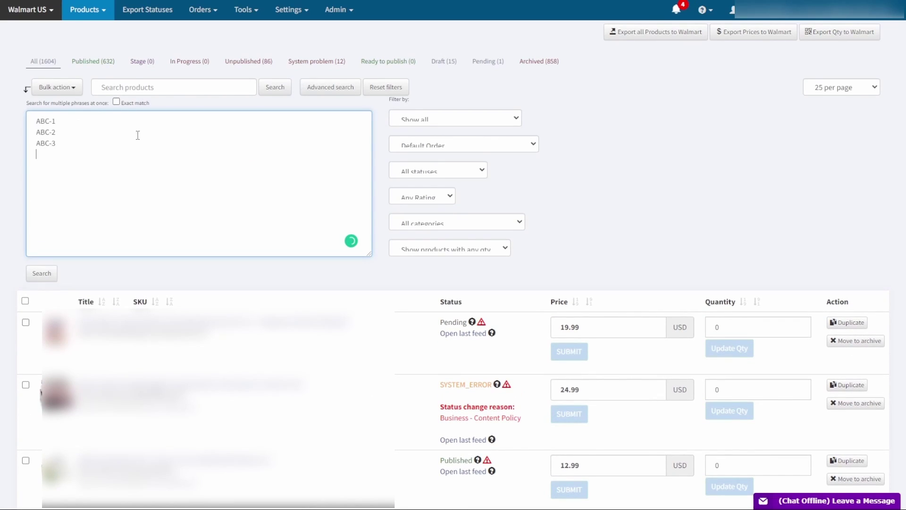
{"action": "left_click", "coordinate": [50, 274]}
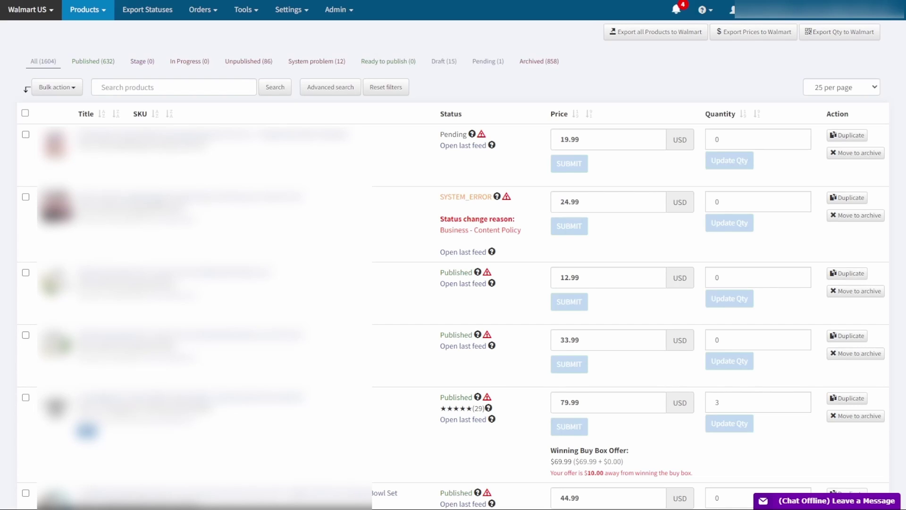
Step: Show the archived products and choose Undelete for the first archived listing
{"action": "left_click", "coordinate": [532, 70]}
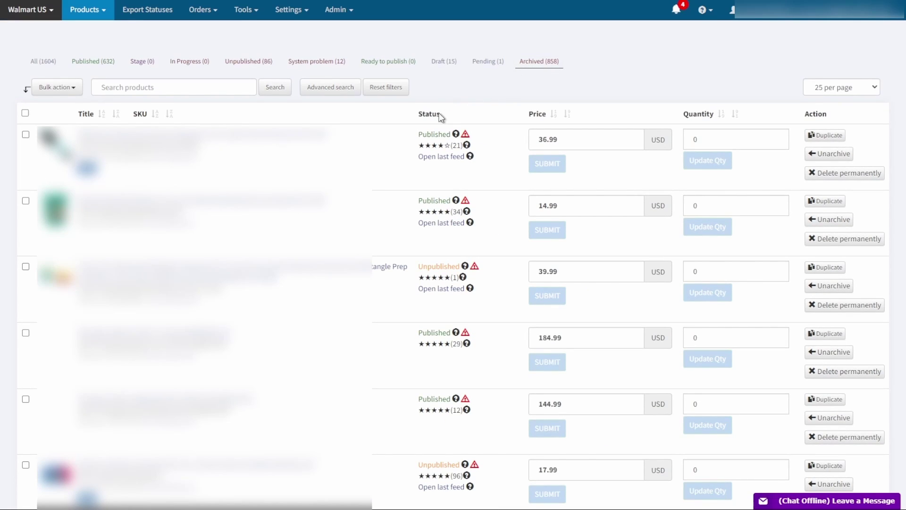
{"action": "left_click", "coordinate": [26, 135]}
{"action": "left_click", "coordinate": [54, 88]}
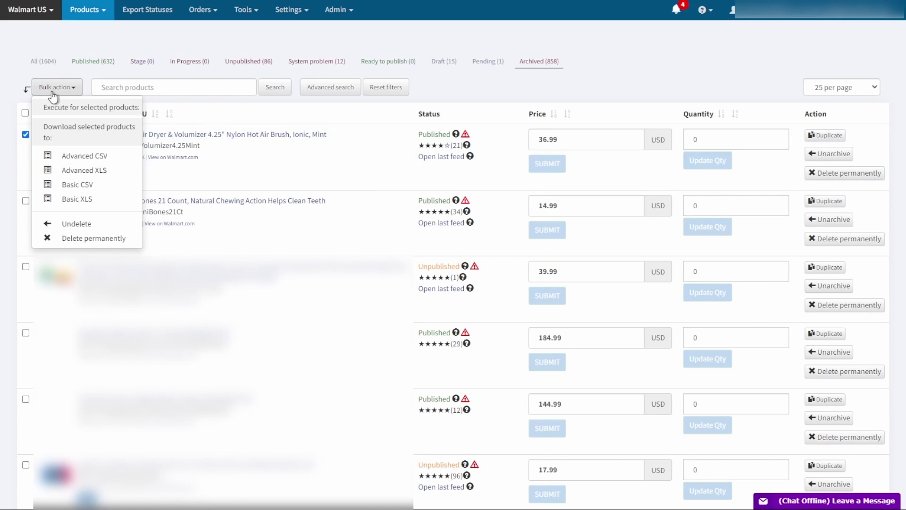
{"action": "left_click", "coordinate": [72, 230]}
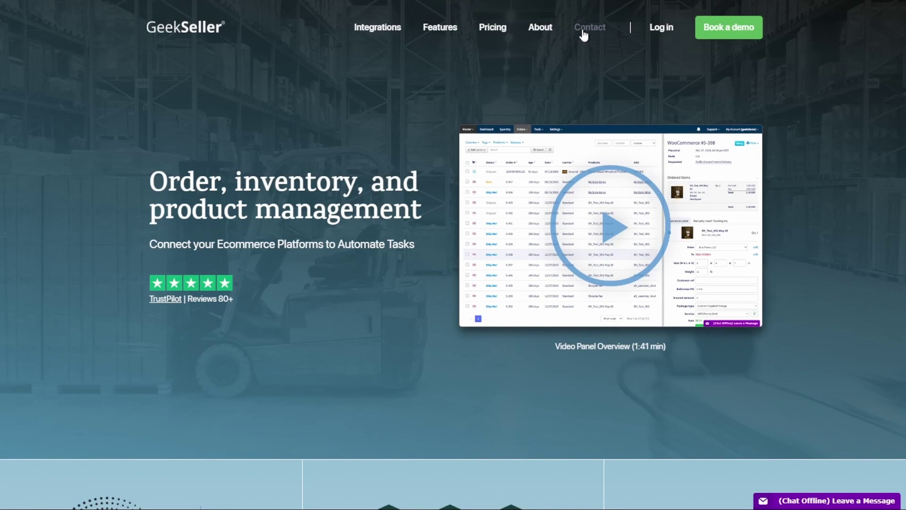
Step: Go to GeekSeller's Contact Us page and view its live chat, email and demo options
{"action": "left_click", "coordinate": [581, 31]}
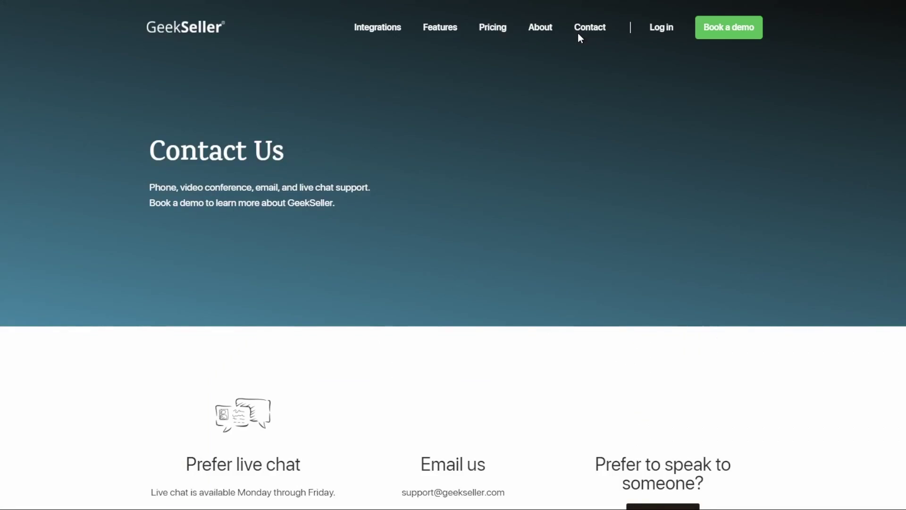
{"action": "scroll", "coordinate": [495, 89], "scroll_direction": "down", "scroll_amount": 2}
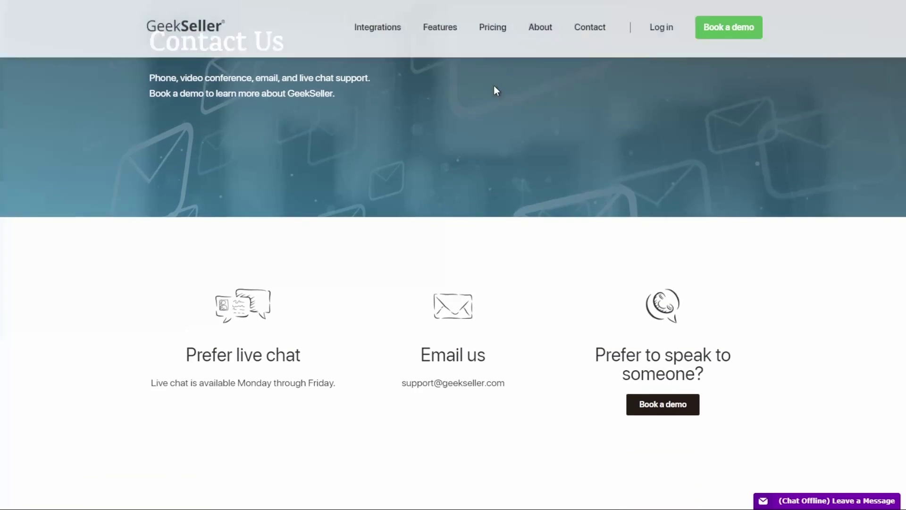
{"action": "scroll", "coordinate": [495, 90], "scroll_direction": "down", "scroll_amount": 1}
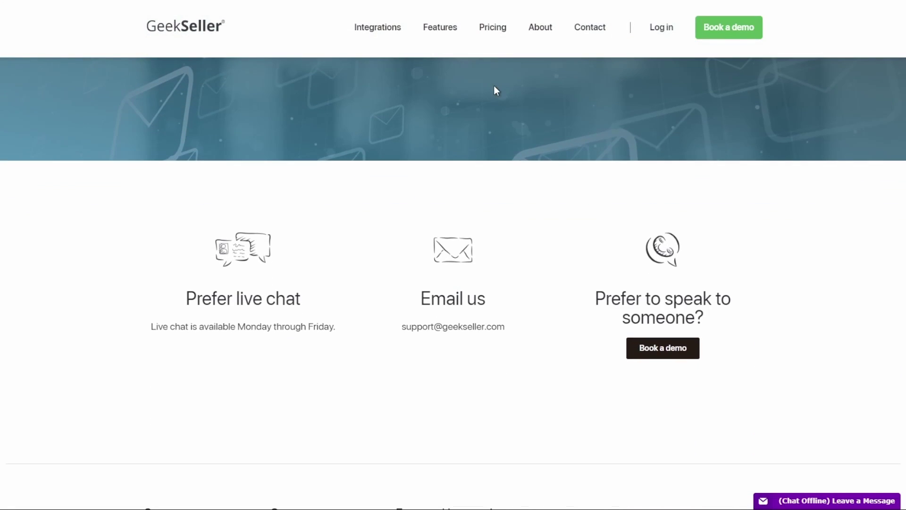